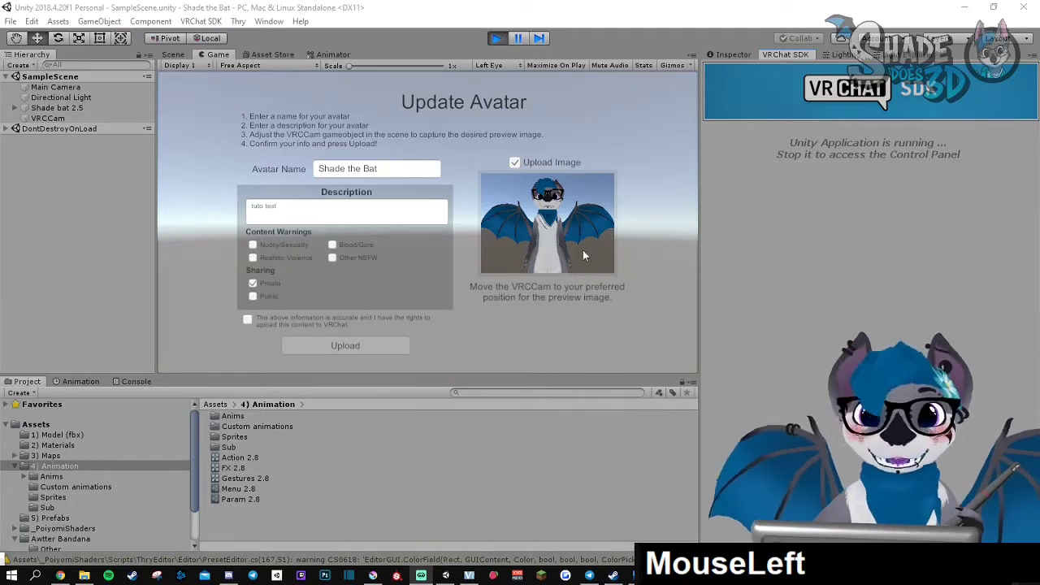
Select VRCCam in the scene, show its properties, and set its field of view to 10
left_click(515, 162)
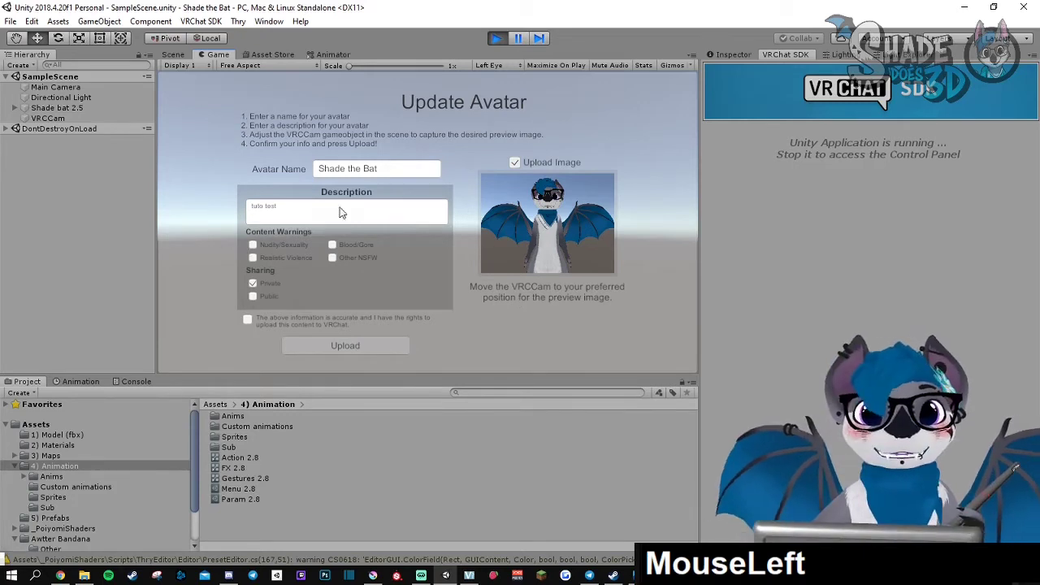
left_click(172, 54)
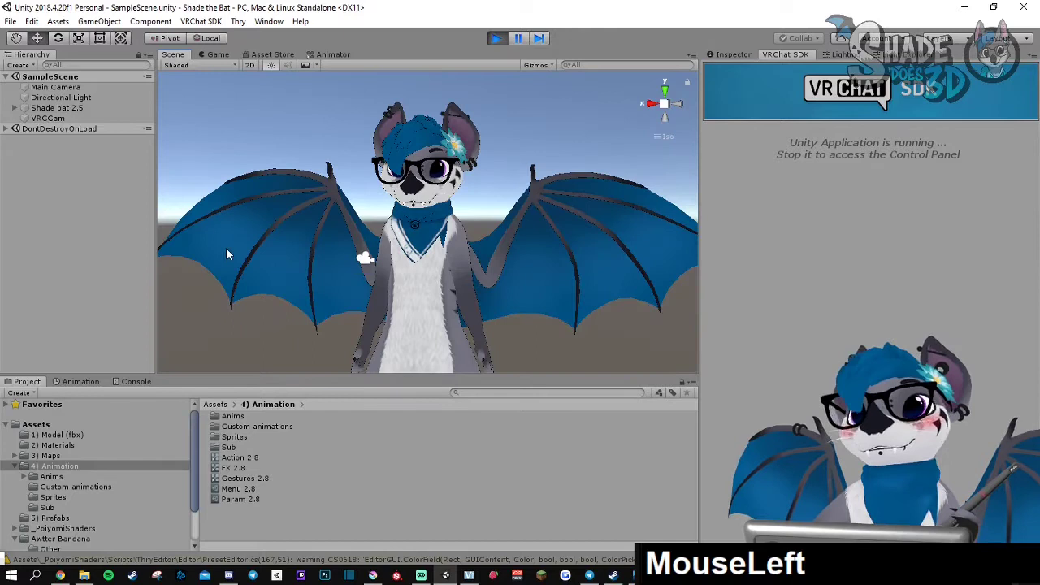
left_click(49, 119)
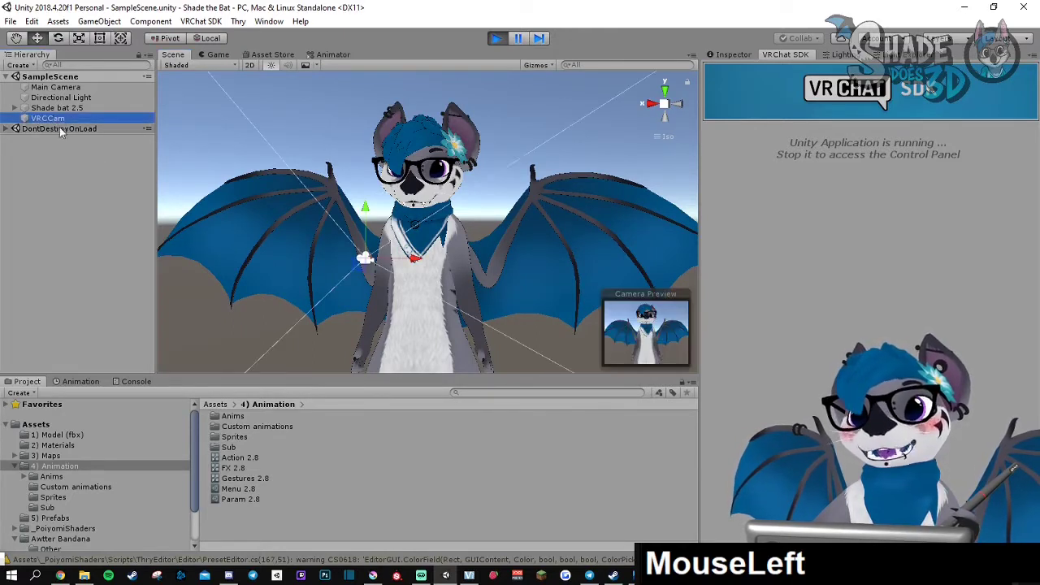
left_click(729, 55)
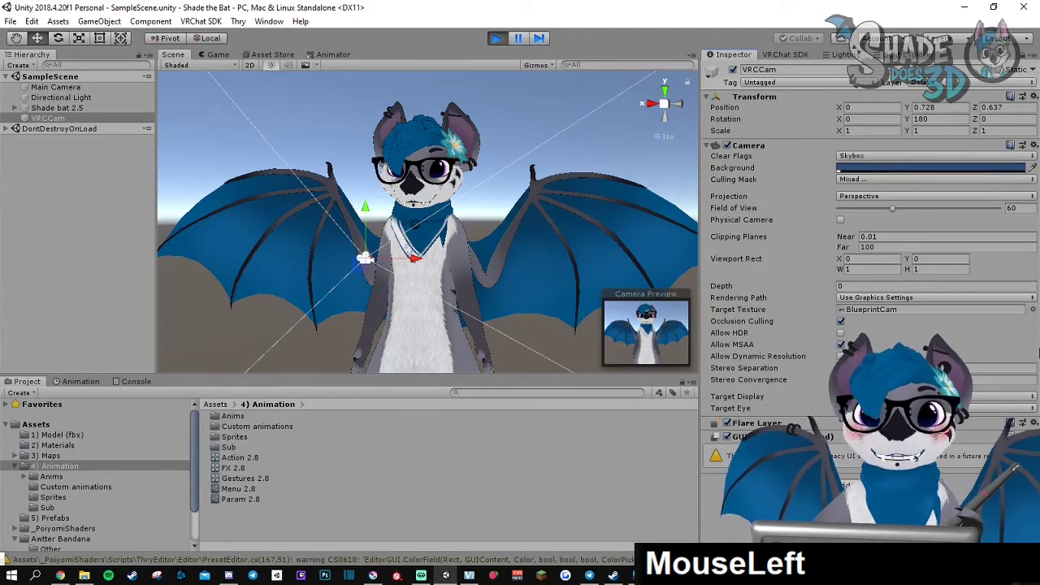
left_click_drag(1021, 208, 998, 211)
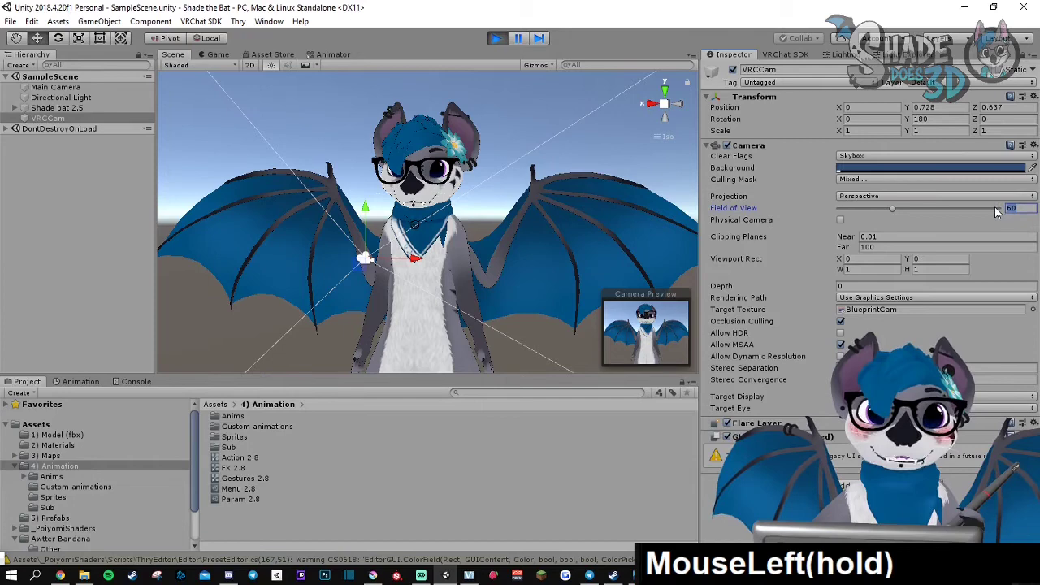
left_click_drag(741, 221, 769, 223)
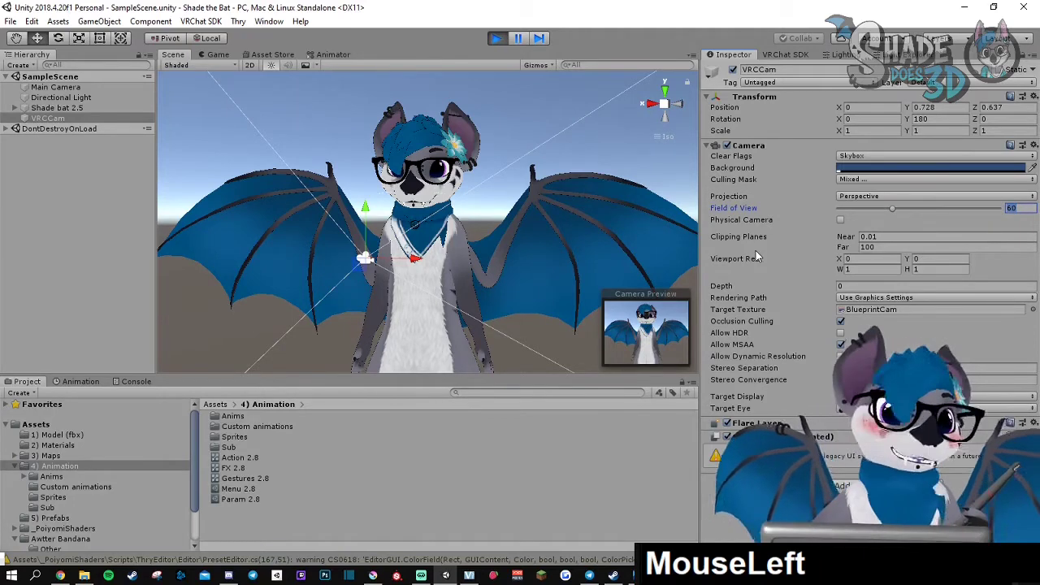
type("10")
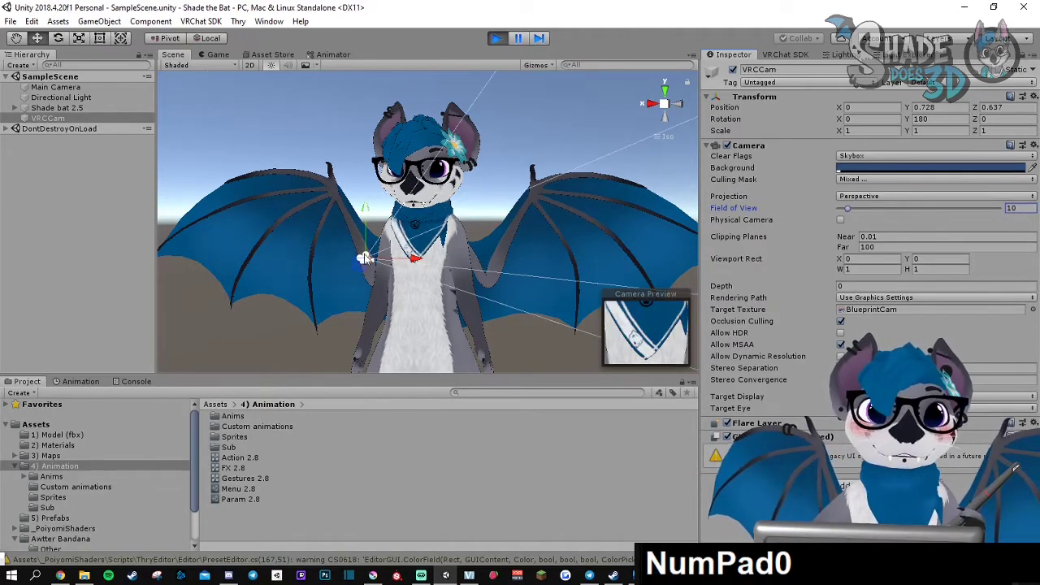
Move VRCCam away from the front of the avatar to a Z position of about 1.222
right_click_drag(365, 258, 401, 281)
scroll(390, 274, "down", 10)
middle_click_drag(402, 281, 481, 253)
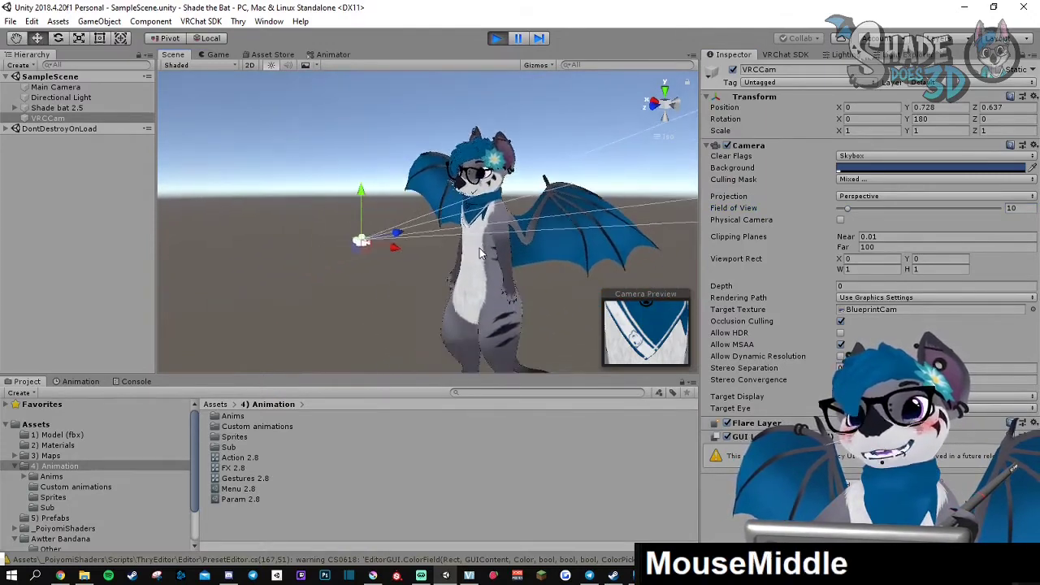
scroll(384, 238, "up", 1)
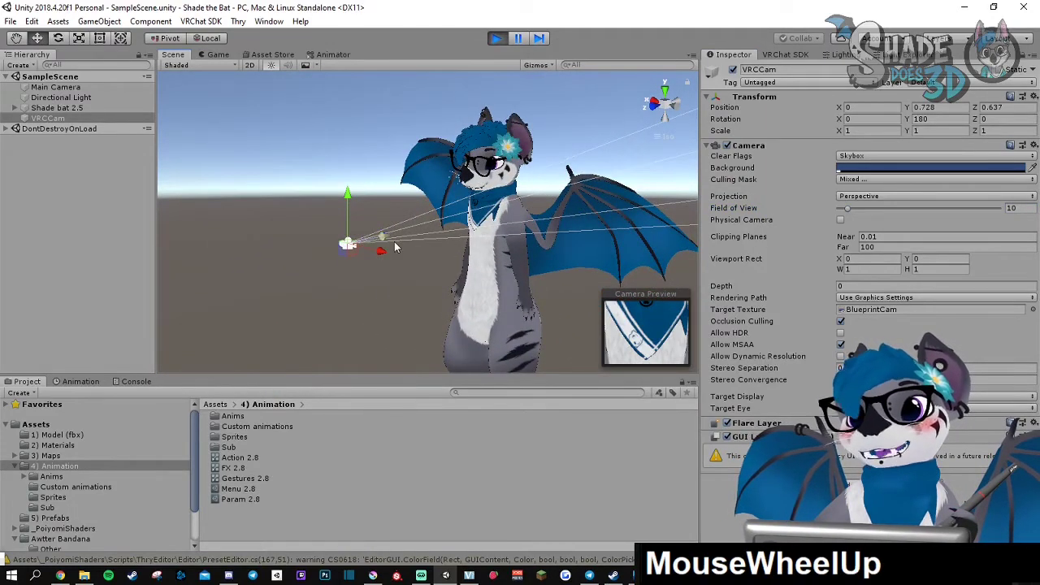
left_click_drag(389, 238, 257, 262)
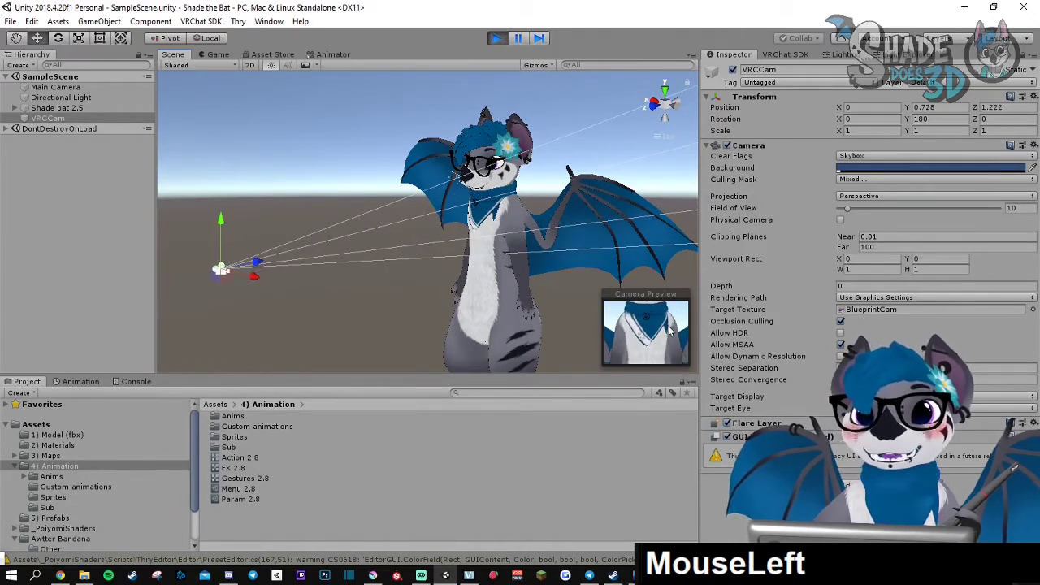
Frame the avatar's head and shoulders by moving VRCCam to about Y 0.884 and Z 2.282
scroll(505, 262, "down", 8)
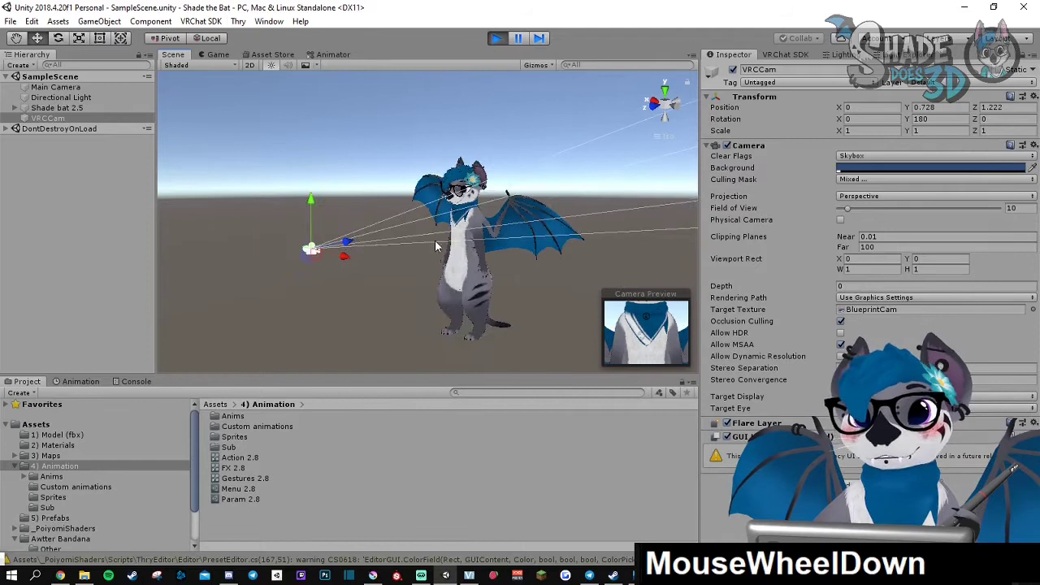
right_click_drag(436, 246, 473, 251)
left_click_drag(350, 210, 350, 170)
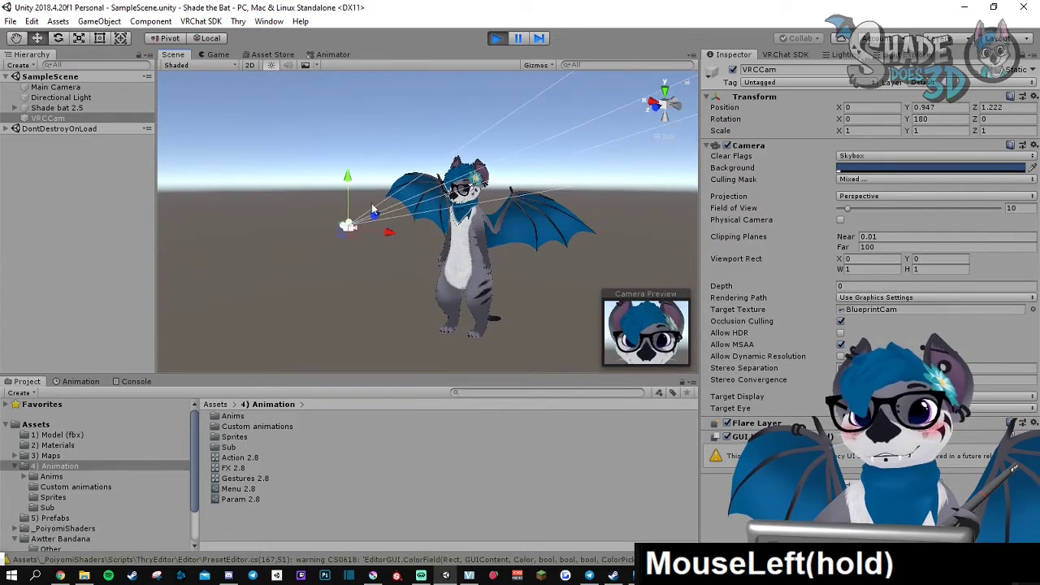
right_click_drag(463, 218, 415, 219)
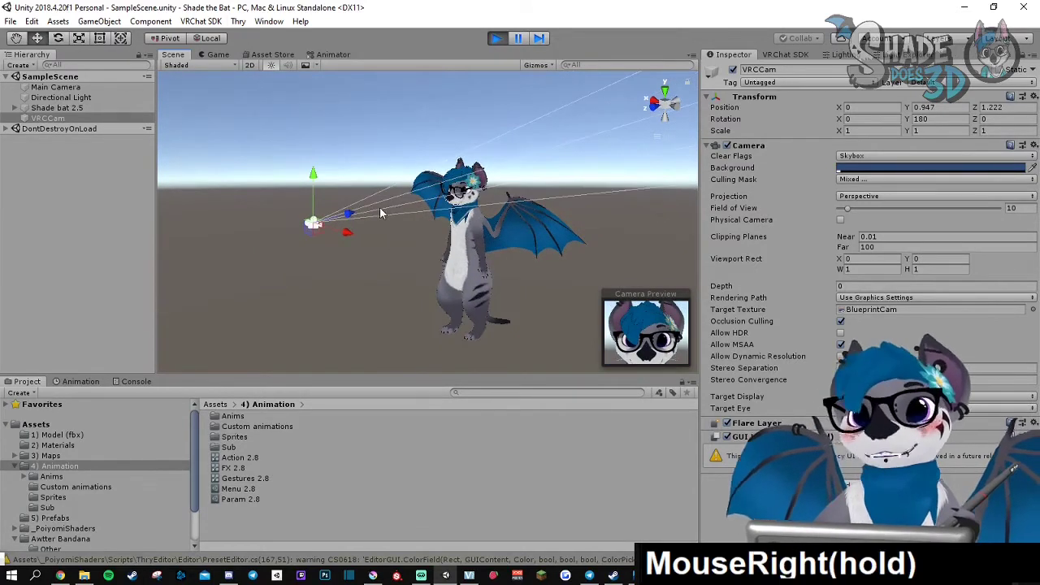
left_click_drag(353, 213, 224, 234)
right_click_drag(224, 240, 309, 228)
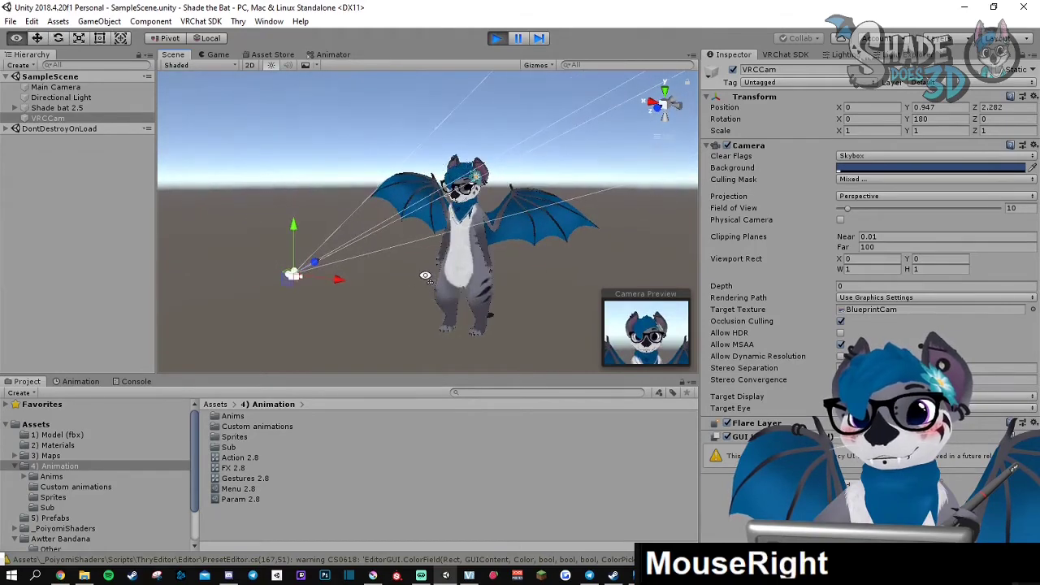
scroll(321, 225, "down", 2)
left_click_drag(320, 226, 317, 233)
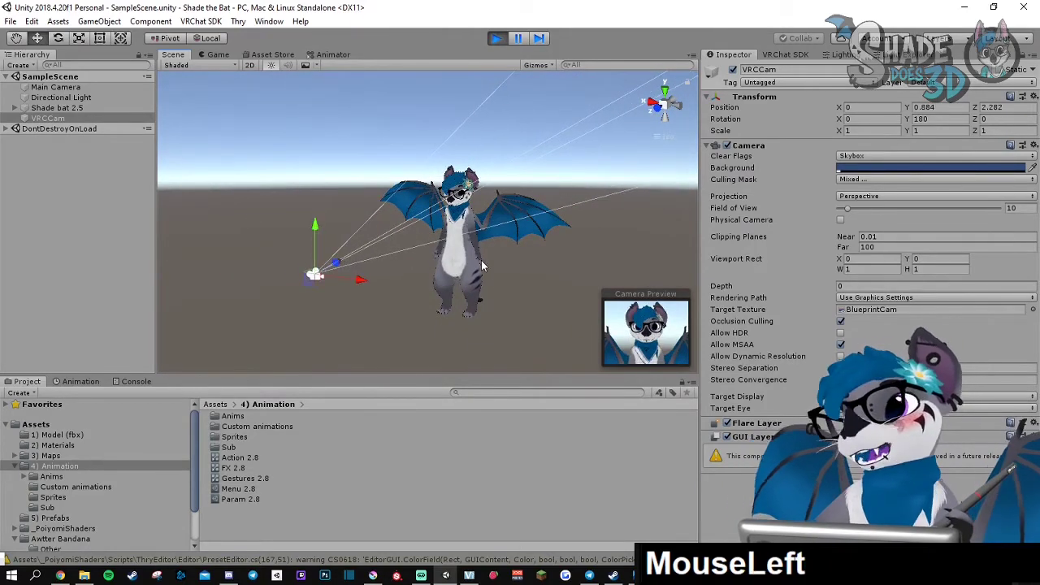
right_click_drag(482, 266, 424, 258)
scroll(425, 258, "up", 2)
middle_click_drag(424, 258, 468, 224)
scroll(468, 225, "up", 2)
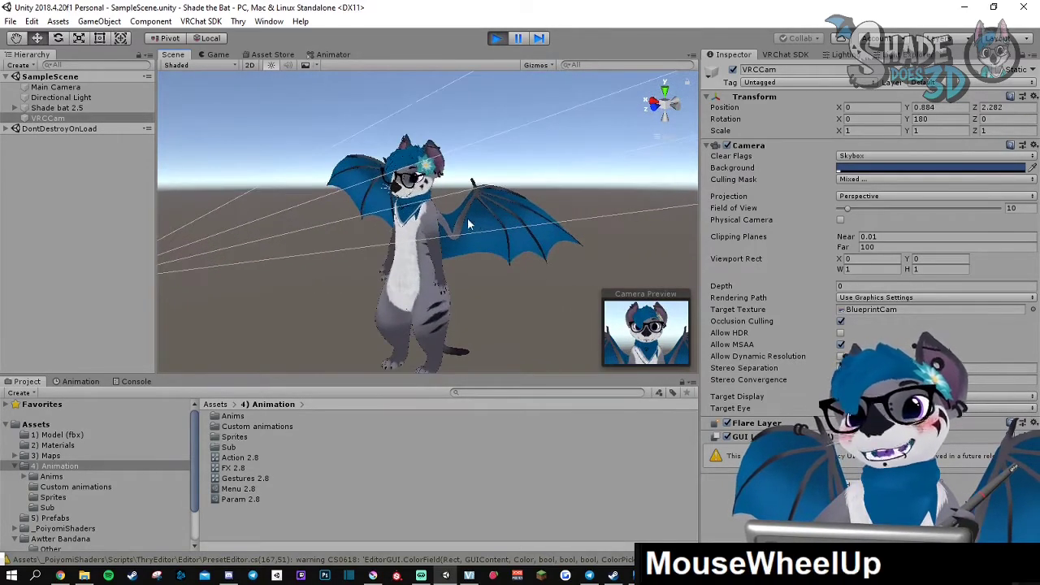
right_click_drag(469, 225, 484, 210)
scroll(439, 242, "up", 2)
scroll(439, 242, "up", 1)
scroll(452, 228, "up", 1)
scroll(452, 228, "down", 1)
scroll(484, 209, "up", 1)
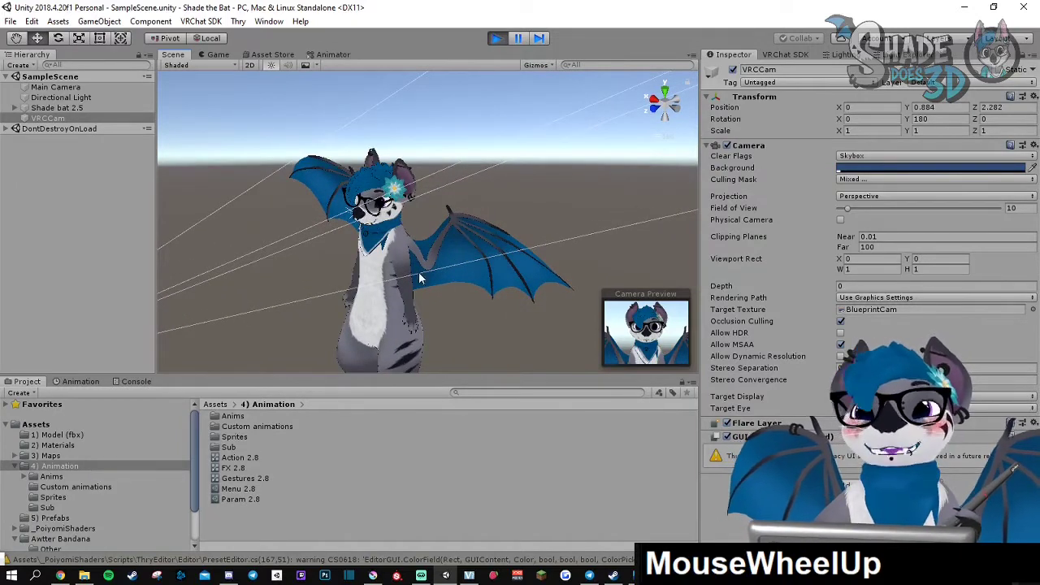
right_click_drag(422, 279, 451, 252)
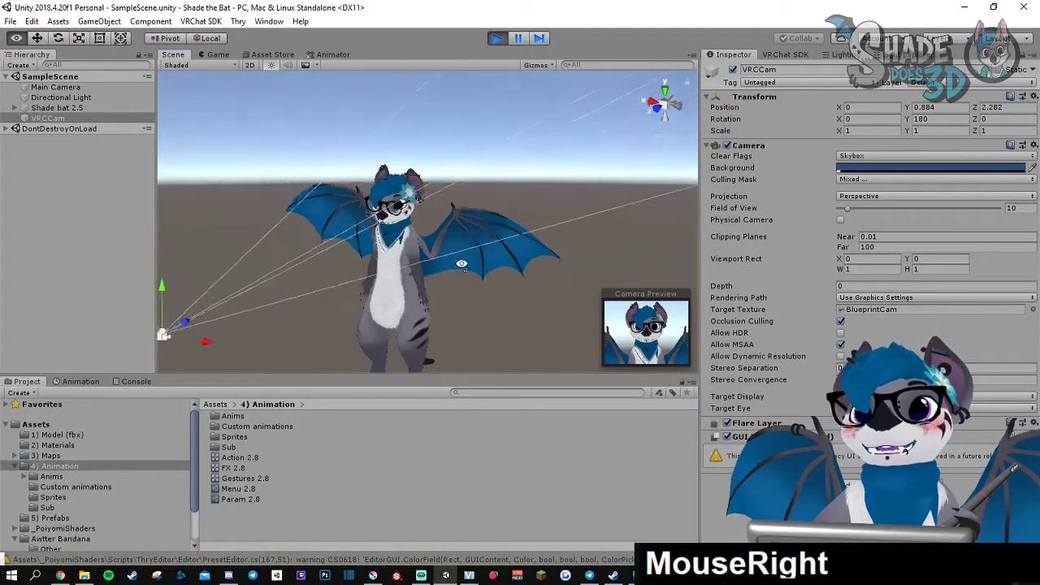
middle_click_drag(445, 250, 487, 233)
right_click_drag(488, 233, 430, 237)
scroll(413, 244, "up", 1)
scroll(429, 237, "up", 2)
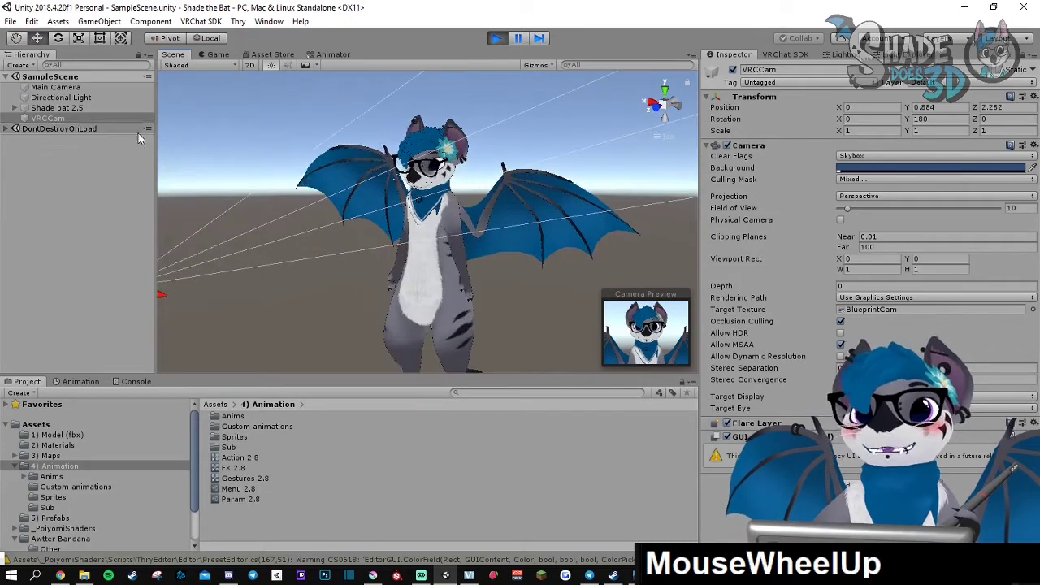
Set the Puffy blend shape on the avatar's Body mesh to 100
left_click(14, 108)
left_click(50, 129)
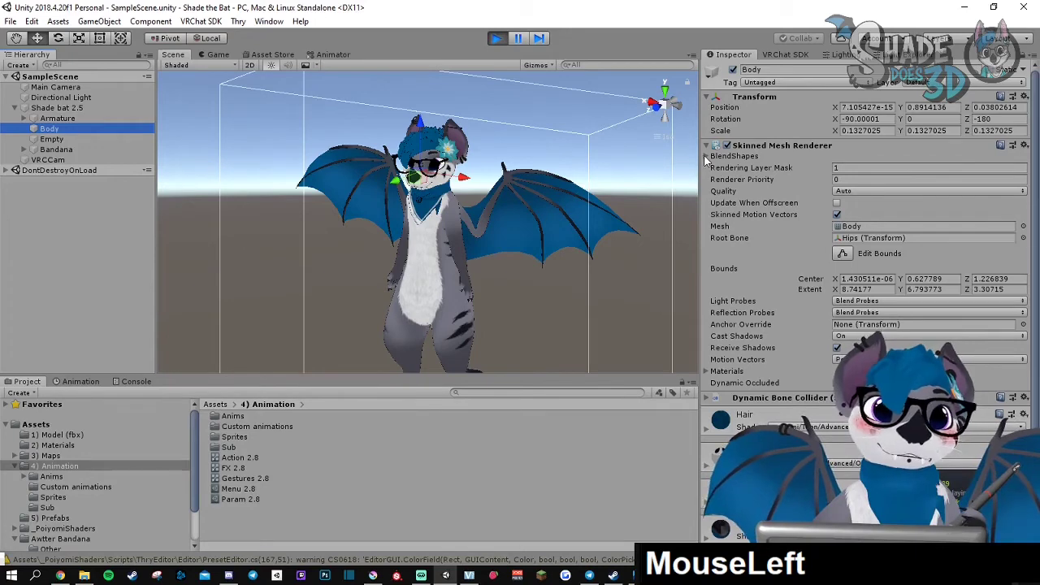
left_click(728, 156)
scroll(778, 246, "down", 5)
scroll(778, 248, "down", 3)
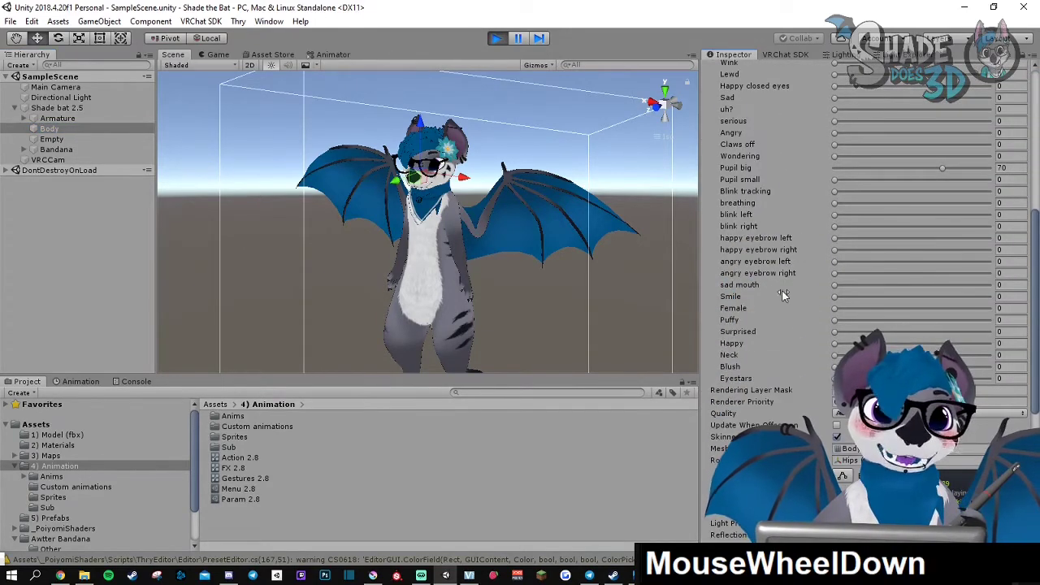
left_click_drag(839, 326, 996, 325)
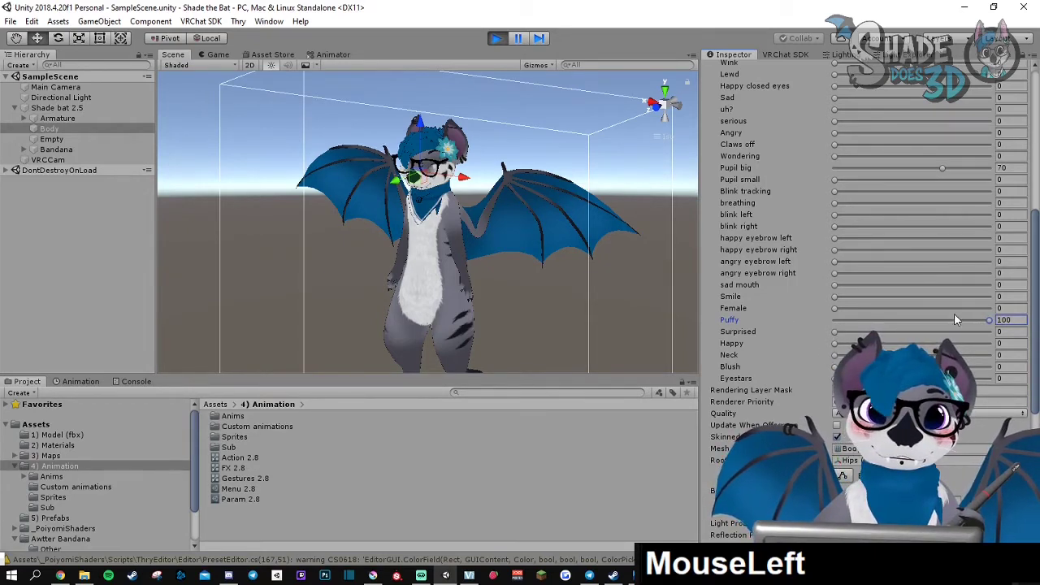
right_click_drag(292, 126, 50, 159)
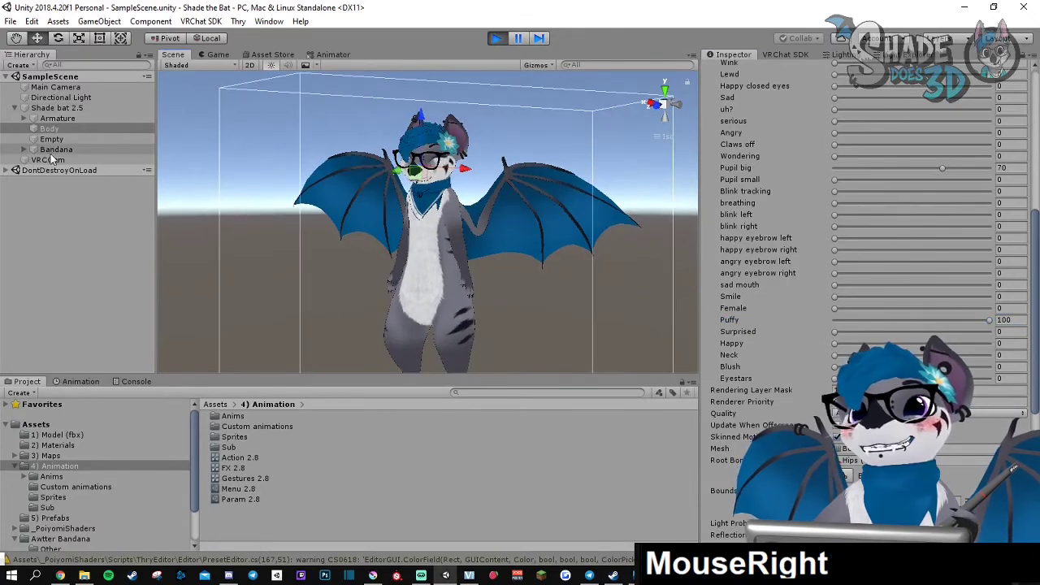
Pose the avatar with one leg raised by rotating the Upleg_L bone to about -97 on X
left_click(23, 119)
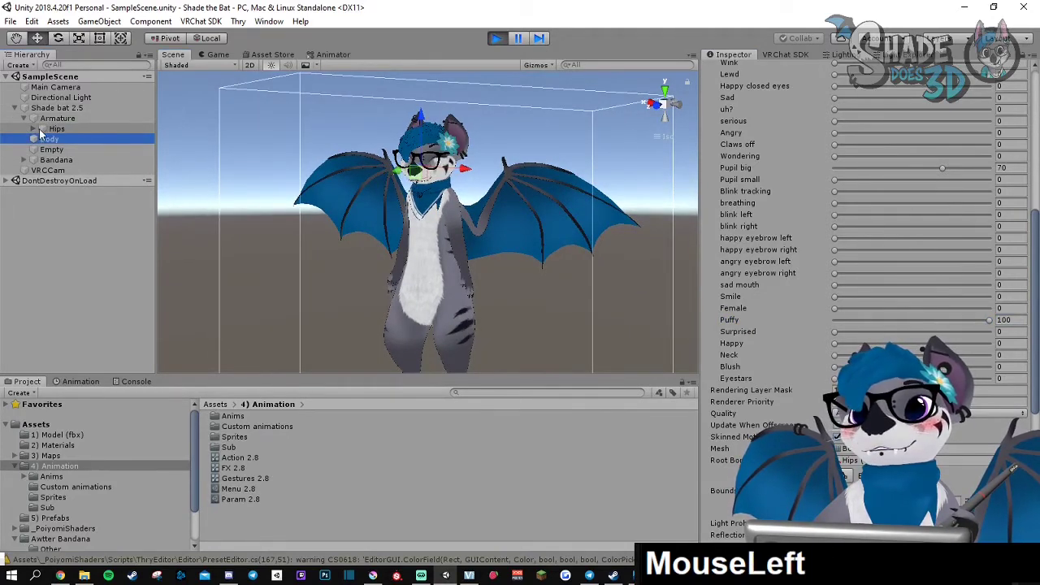
left_click(33, 128)
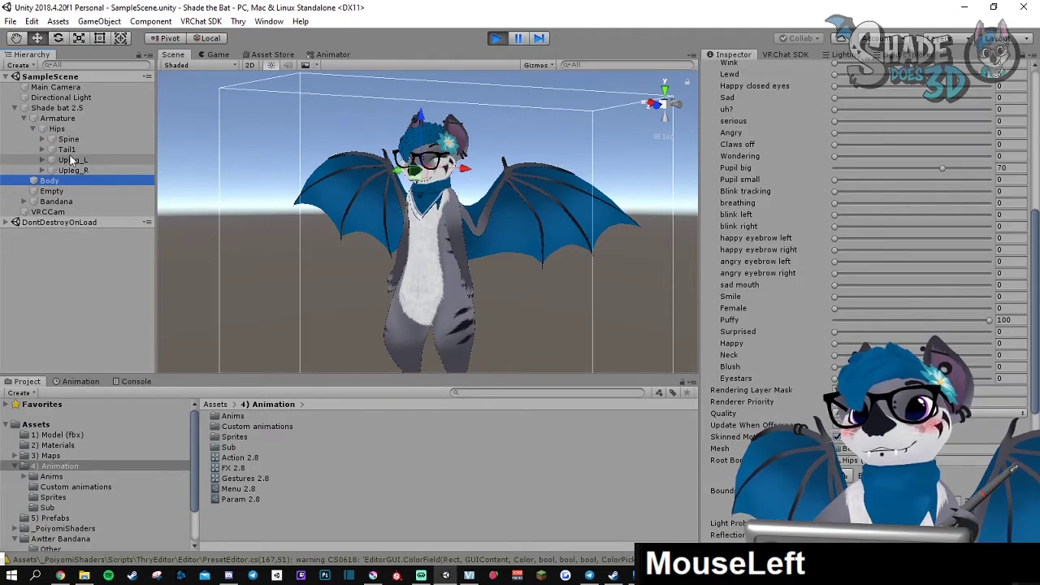
left_click(72, 160)
right_click_drag(325, 317, 341, 319)
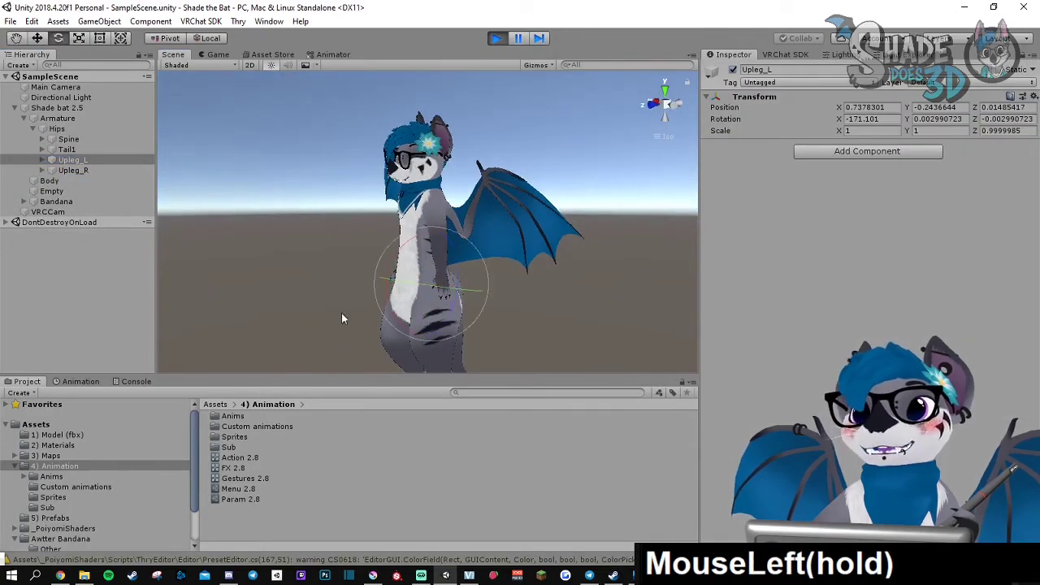
left_click_drag(391, 311, 366, 191)
mouse_move(367, 192)
right_mouse_down()
mouse_move(452, 200)
mouse_move(353, 205)
right_mouse_up()
scroll(354, 206, "down", 8)
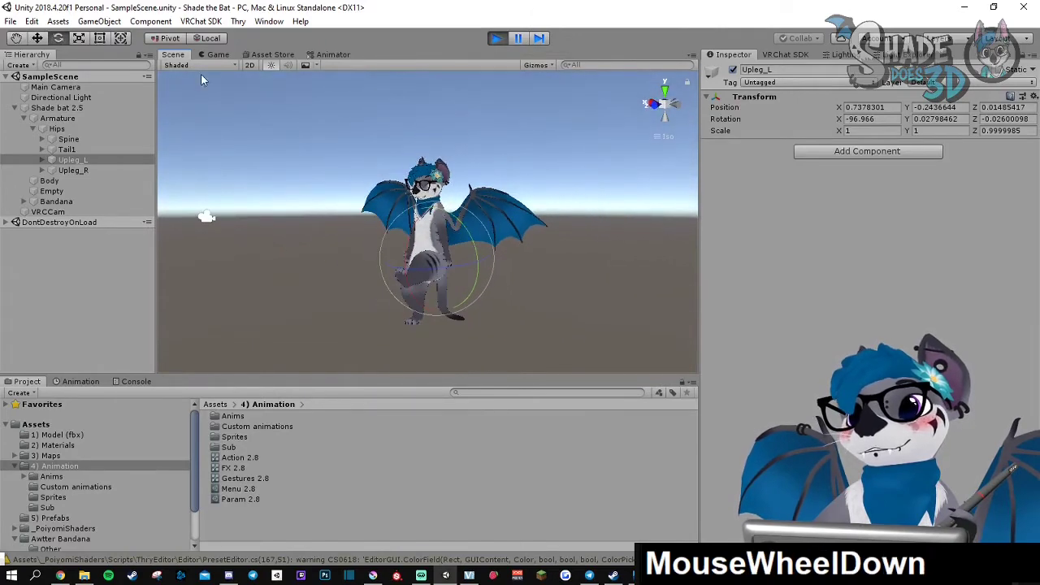
Reframe more of the posed avatar by moving VRCCam to about Y 0.688 and Z 4.53
left_click(49, 212)
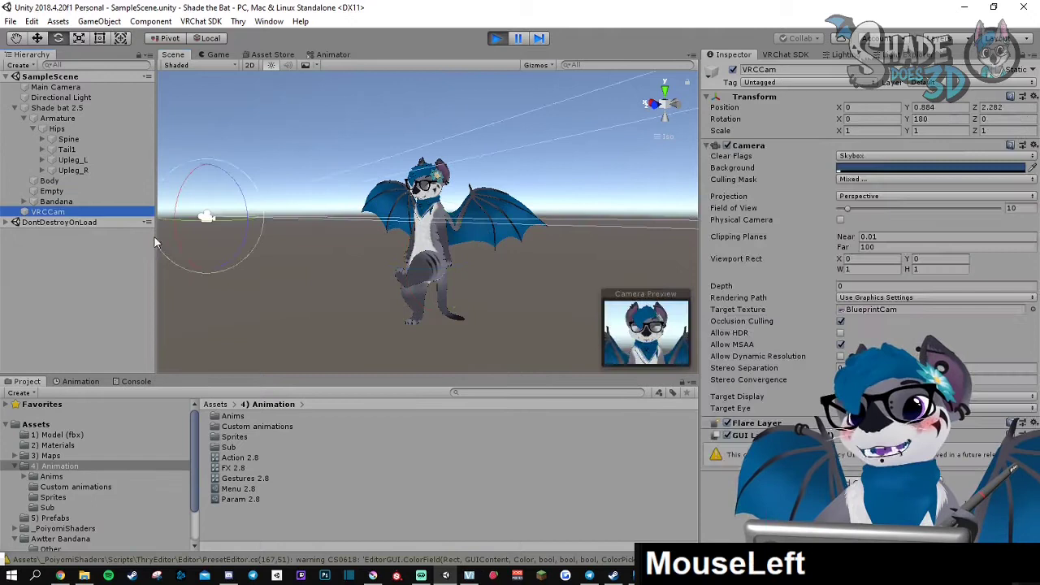
right_click_drag(211, 235, 358, 232)
scroll(377, 231, "down", 3)
middle_click_drag(378, 231, 465, 241)
left_click(38, 38)
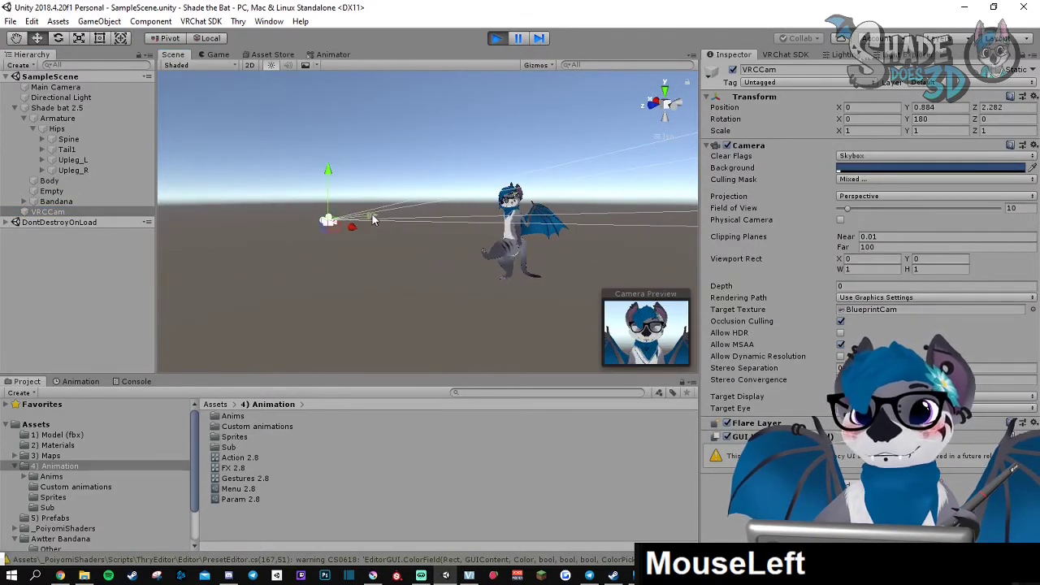
left_click_drag(374, 221, 235, 197)
scroll(390, 232, "down", 3)
right_click_drag(410, 236, 366, 237)
left_click_drag(324, 236, 264, 238)
right_click_drag(390, 237, 488, 241)
scroll(477, 243, "up", 2)
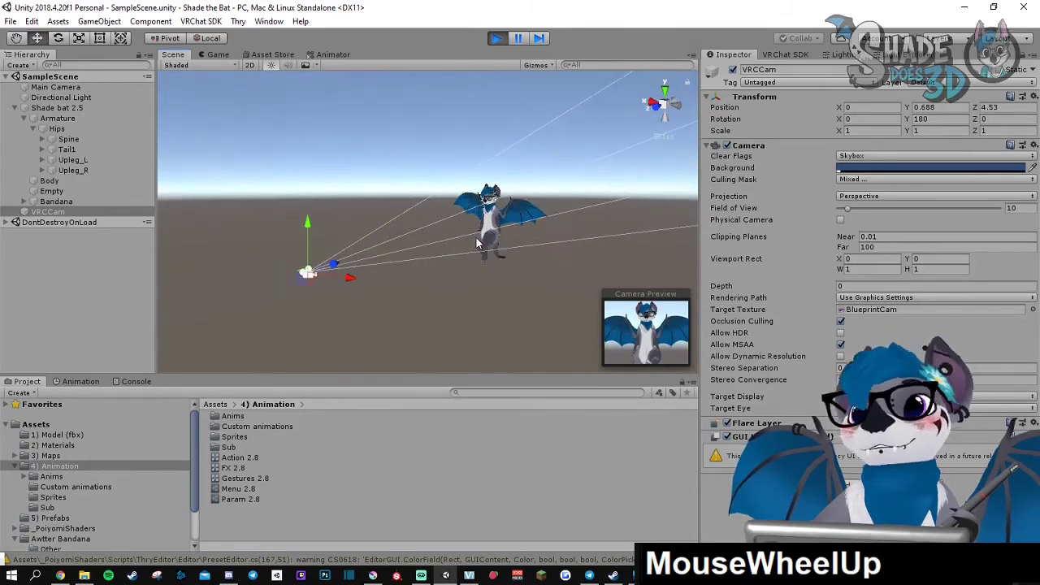
middle_click_drag(488, 255, 457, 255)
right_click_drag(456, 255, 489, 258)
scroll(488, 259, "up", 1)
scroll(539, 226, "down", 1)
right_click_drag(539, 226, 494, 247)
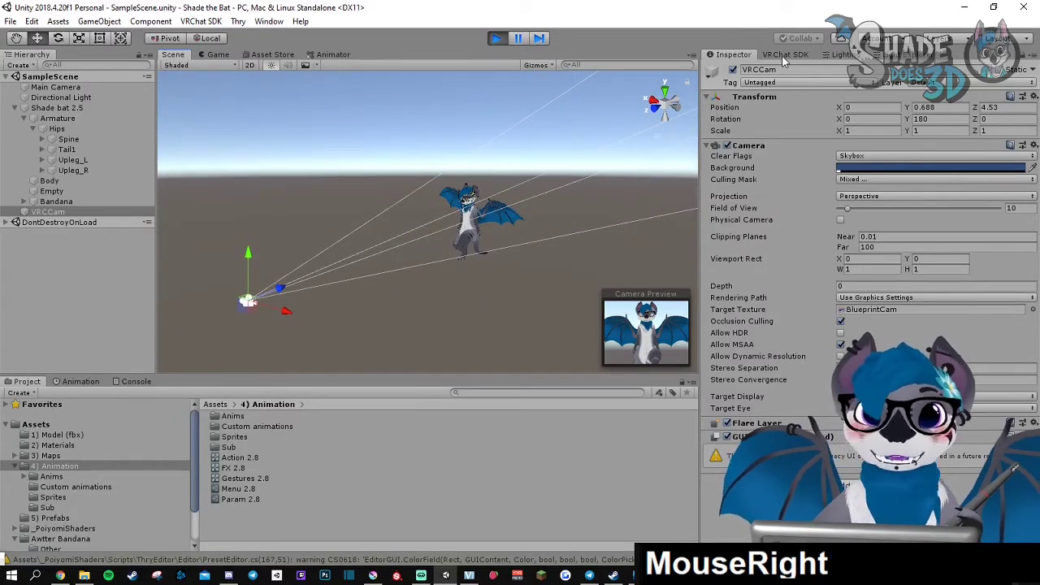
Set VRCCam's clear flags to Solid Color and make its background grey, hex 5F646D
left_click(856, 157)
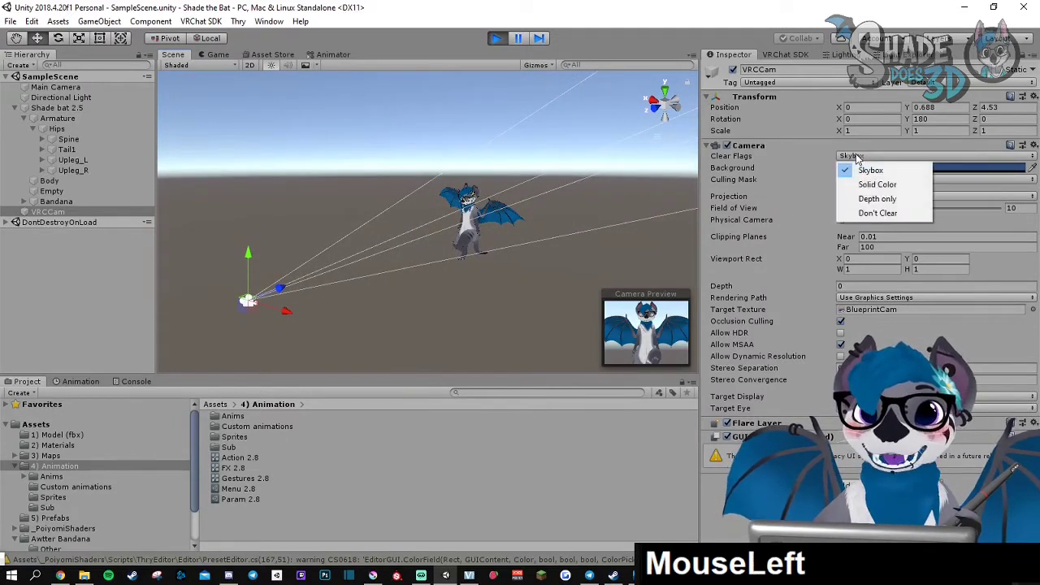
left_click(865, 185)
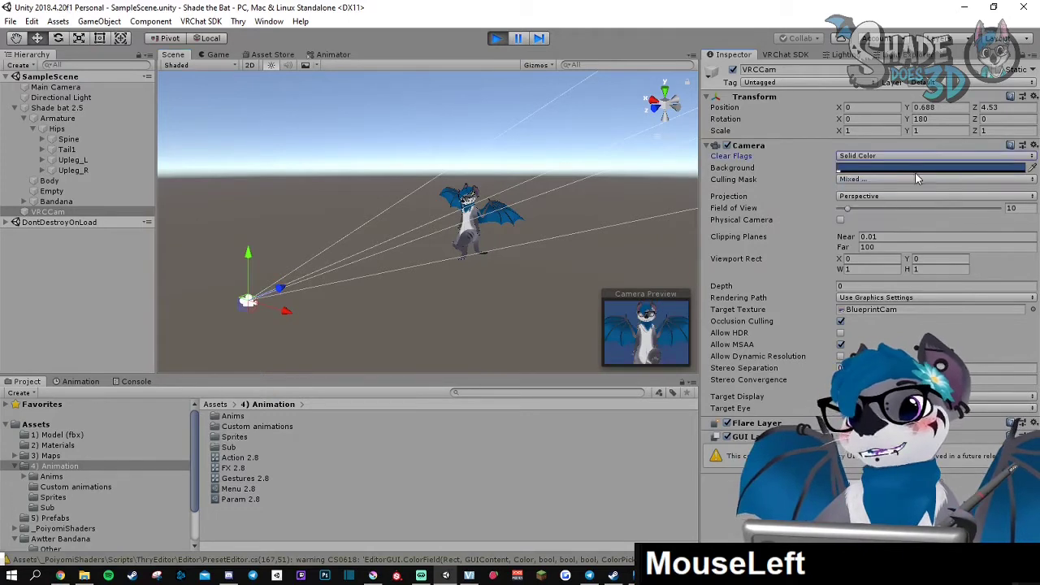
left_click(883, 169)
mouse_move(95, 302)
left_mouse_down()
mouse_move(135, 290)
mouse_move(85, 304)
left_mouse_up()
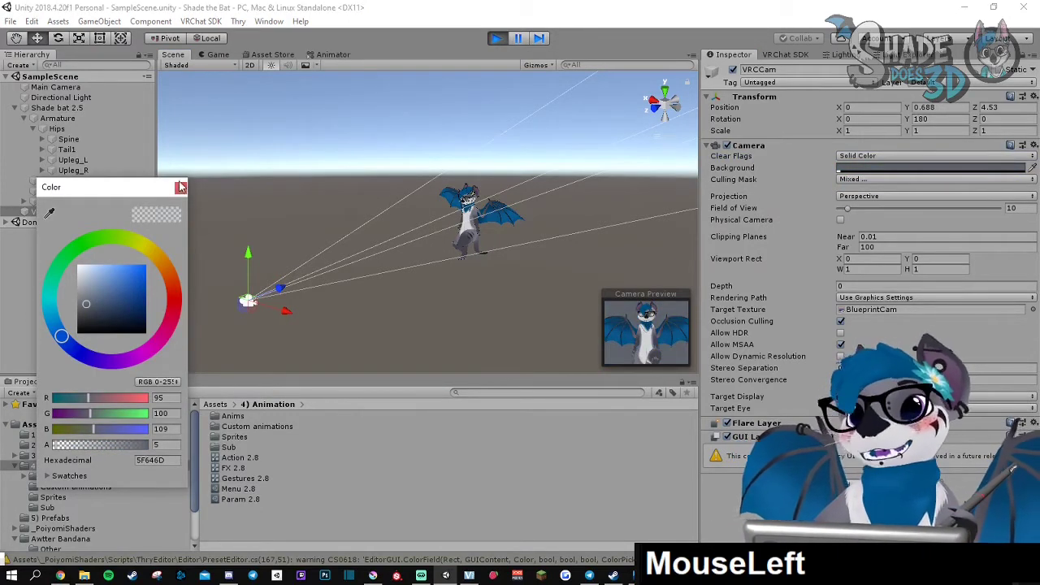
left_click(181, 189)
right_click_drag(397, 288, 421, 297)
scroll(459, 284, "up", 2)
middle_click_drag(457, 283, 465, 241)
scroll(475, 301, "down", 1)
scroll(465, 240, "up", 1)
right_click_drag(465, 238, 465, 262)
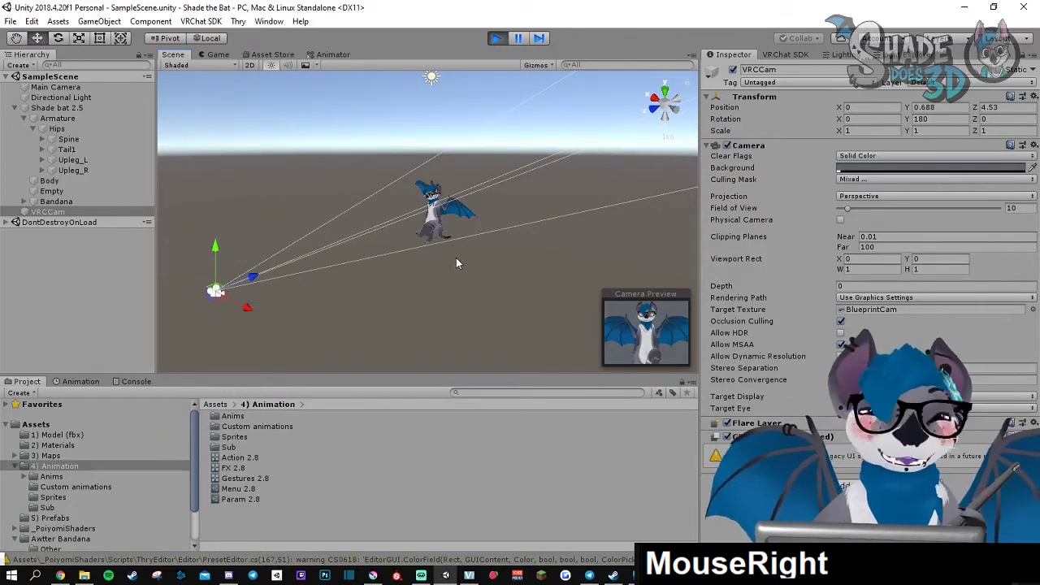
Set VRCCam's clear flags back to Skybox
right_click_drag(456, 258, 455, 284)
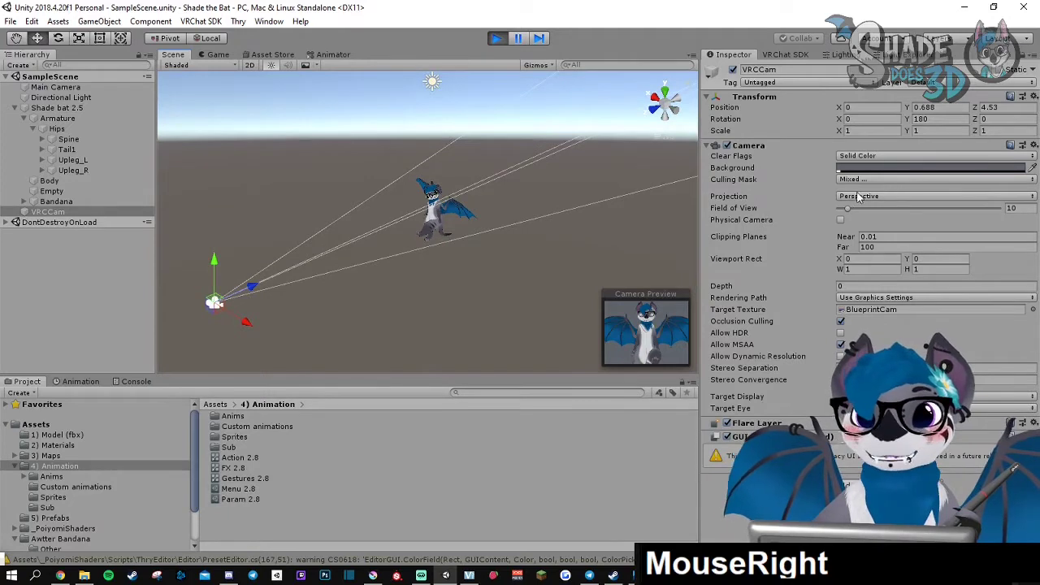
left_click(877, 155)
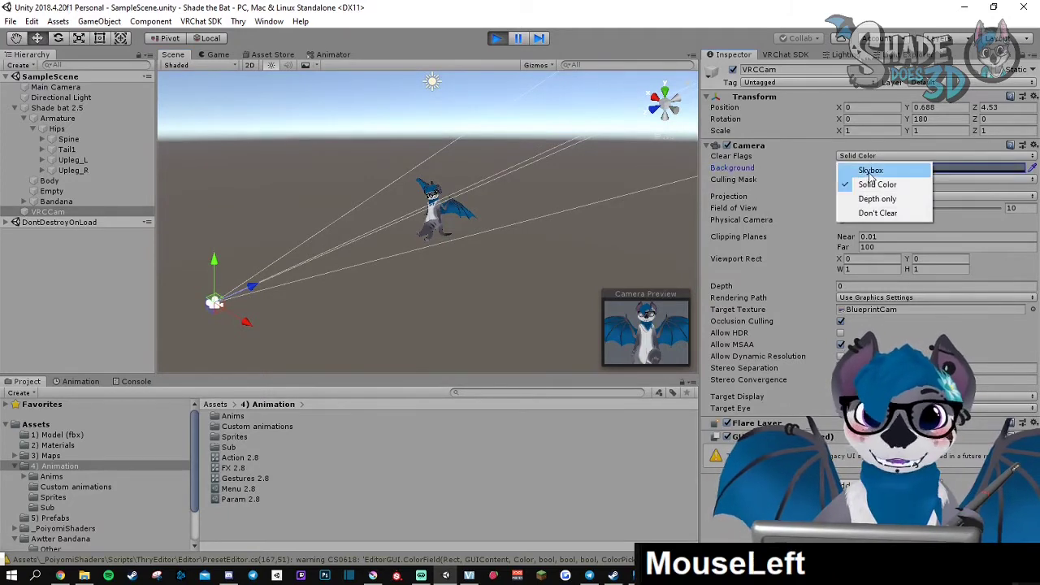
left_click(870, 171)
right_click_drag(611, 209, 600, 213)
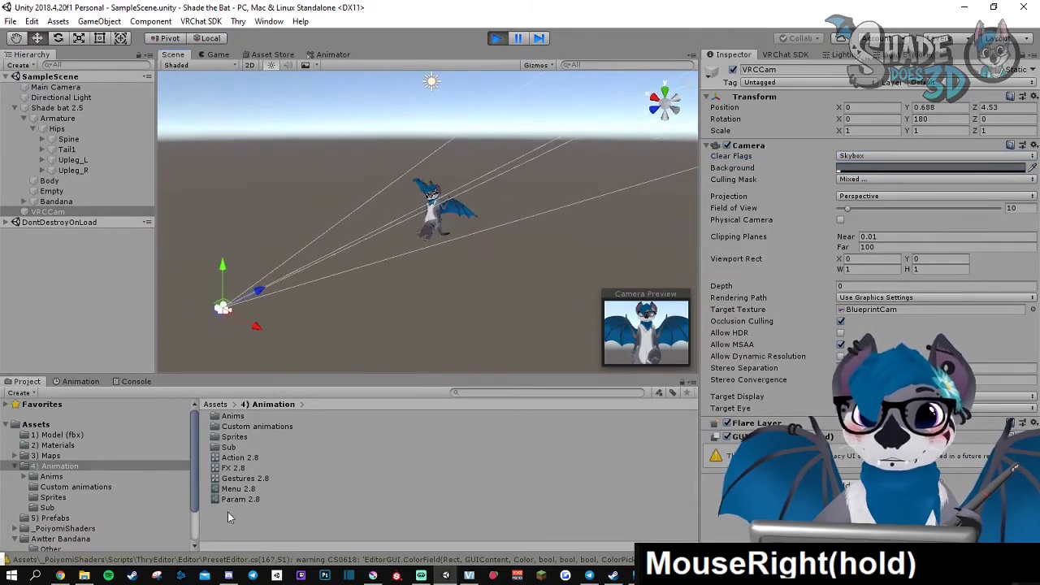
Import the dark burgundy abstract background image from the file explorer into the project's 1) Model (fbx) folder
left_click(82, 576)
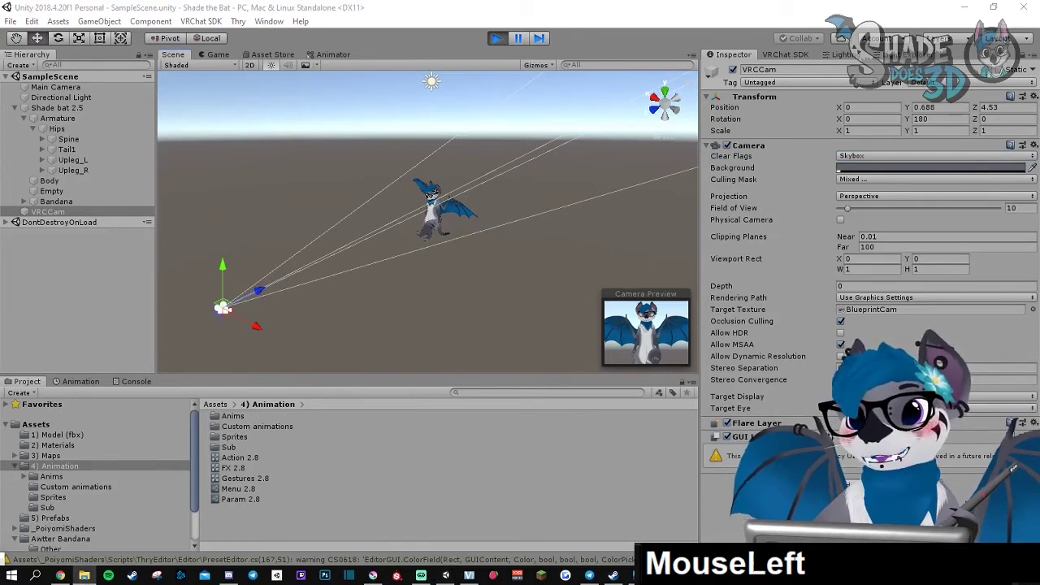
left_click(75, 437)
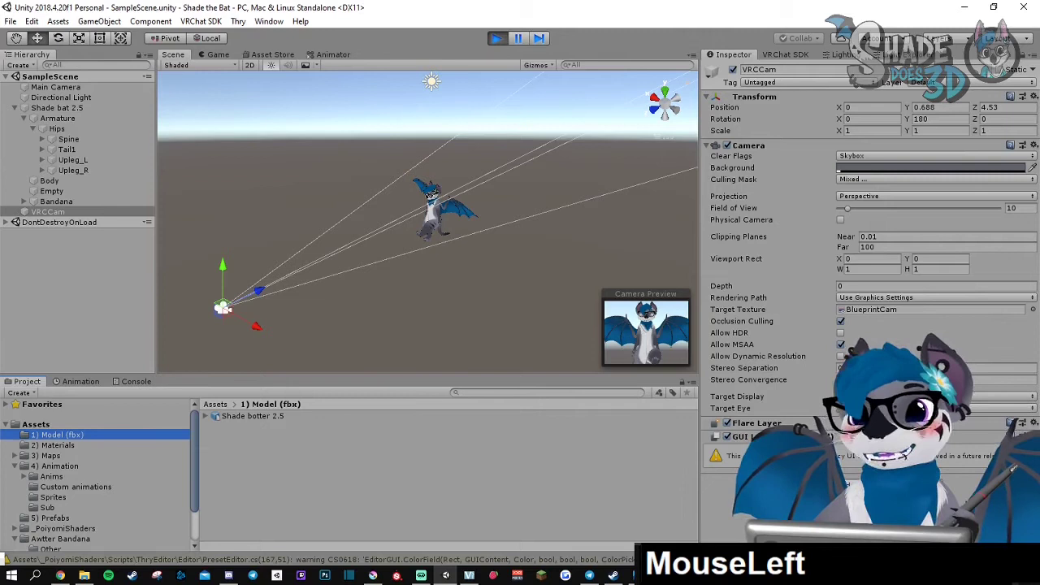
left_click_drag(290, 445, 272, 437)
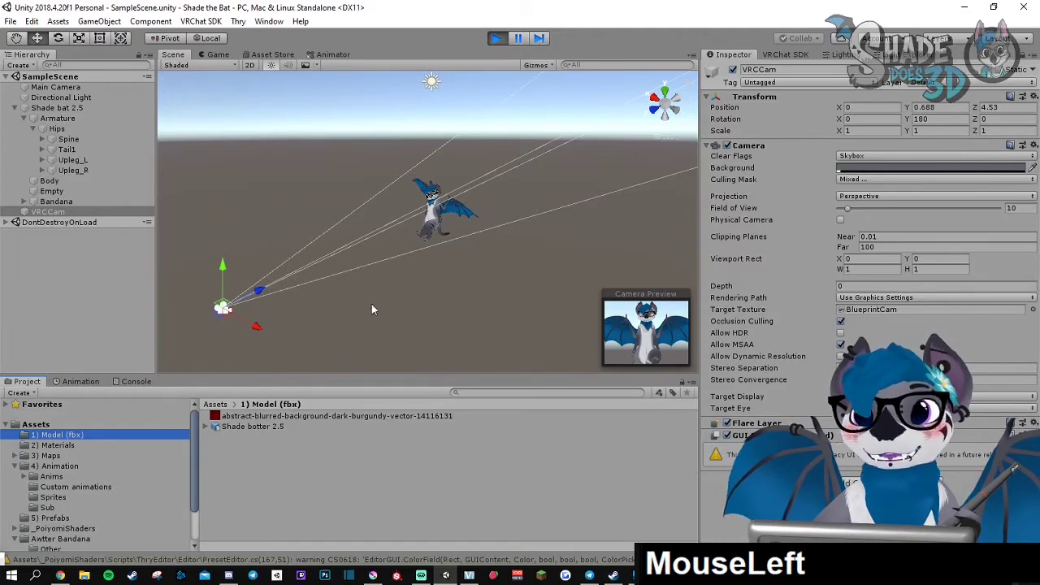
right_click_drag(440, 303, 437, 278)
scroll(436, 271, "up", 1)
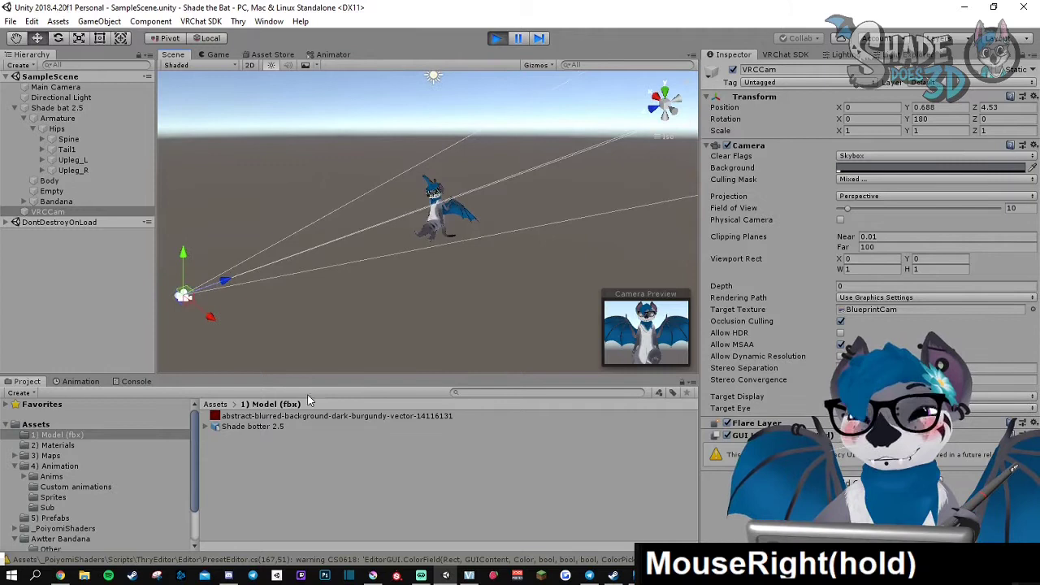
Change the burgundy background image's texture type to Sprite (2D and UI) and apply the import settings
left_click(269, 417)
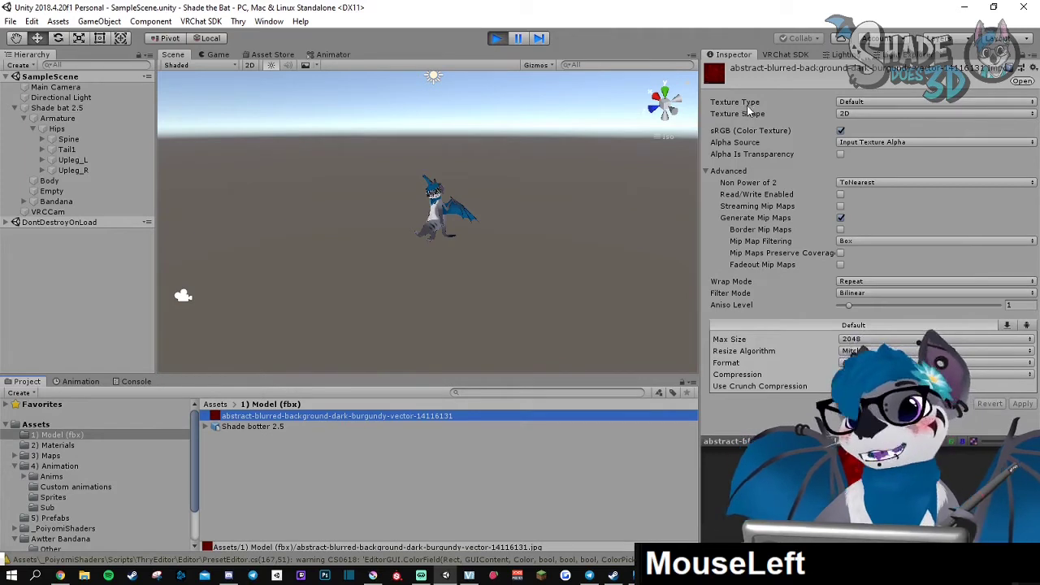
left_click(870, 103)
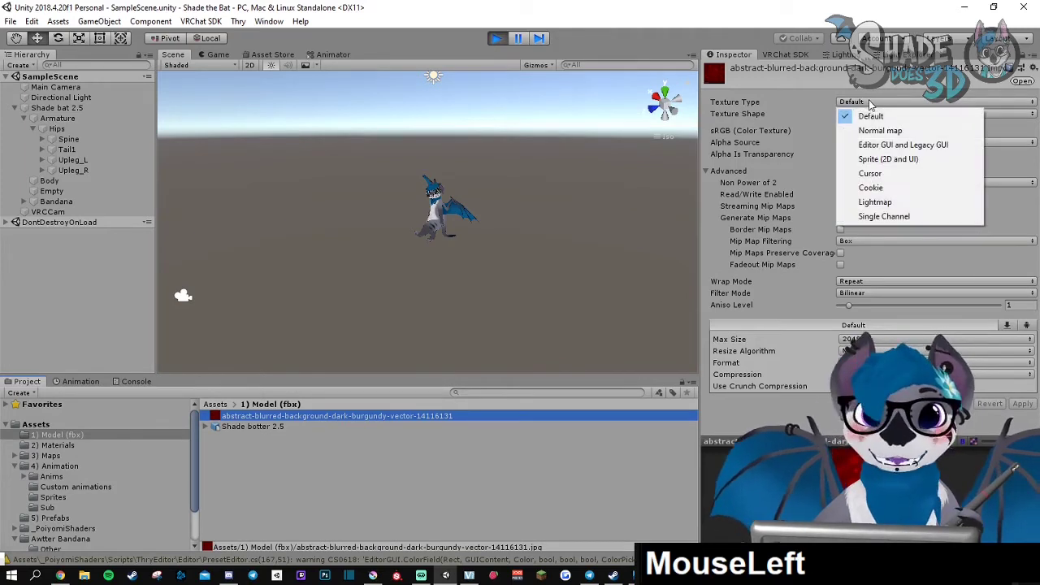
left_click(879, 160)
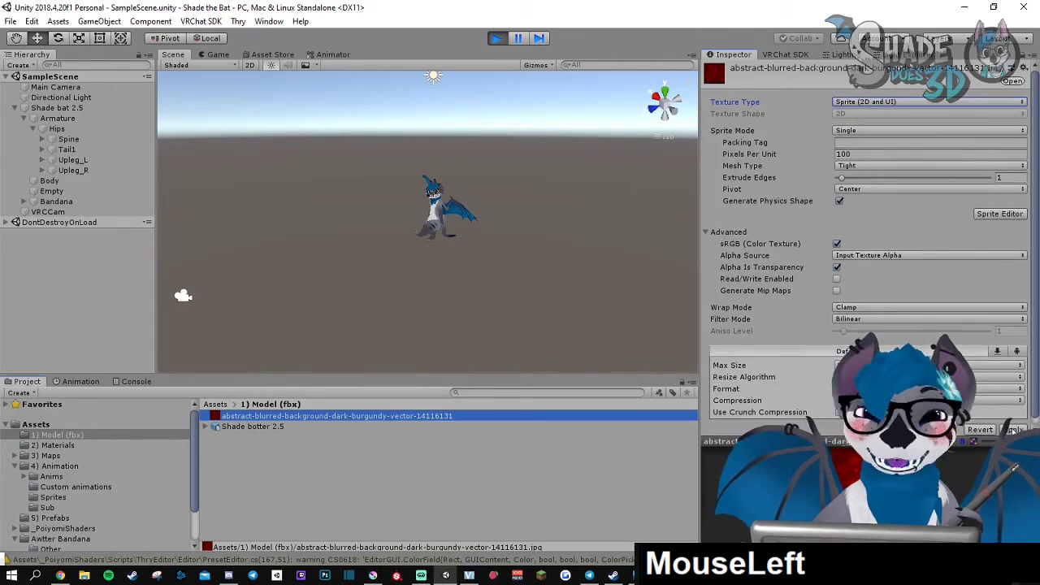
left_click(1014, 431)
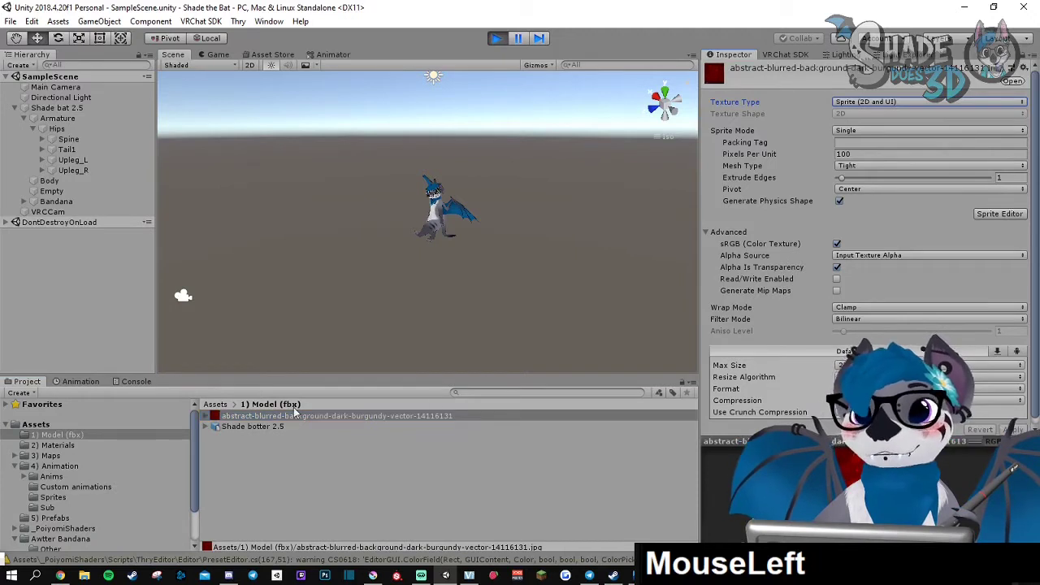
Add the burgundy background sprite to the scene and move it behind the avatar to about Z -2.9
left_click_drag(294, 415, 68, 289)
mouse_move(401, 257)
right_mouse_down()
mouse_move(432, 250)
mouse_move(390, 244)
mouse_move(493, 248)
mouse_move(461, 281)
mouse_move(399, 248)
right_mouse_up()
scroll(483, 249, "down", 3)
left_click_drag(399, 248, 568, 304)
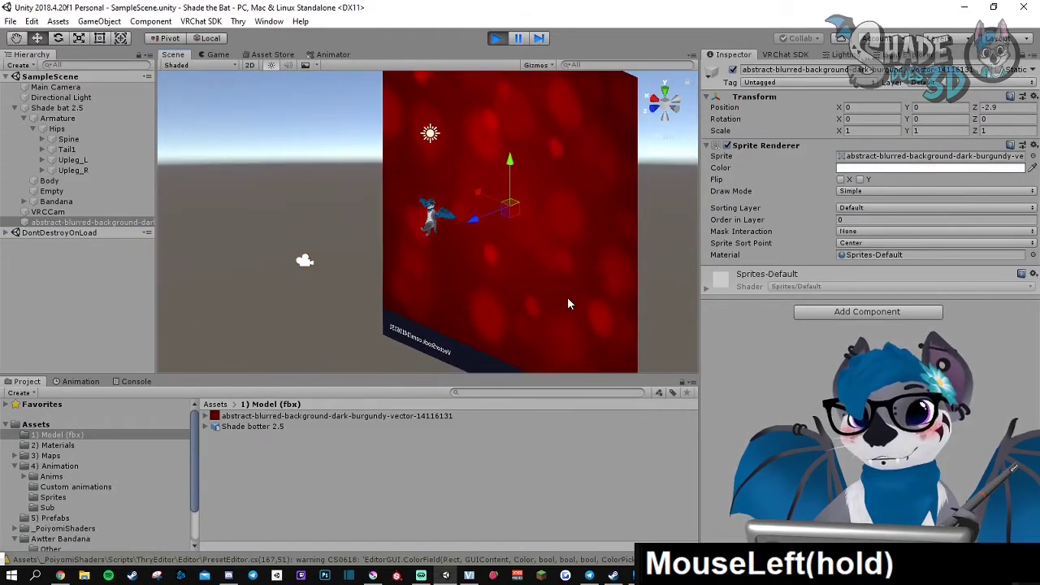
Scale the background sprite down uniformly to about 0.16 and undo any accidental change made after it
key("r")
mouse_move(509, 205)
left_mouse_down()
mouse_move(519, 254)
mouse_move(531, 261)
mouse_move(491, 188)
mouse_move(508, 204)
left_mouse_up()
key("e")
key("ctrl+z")
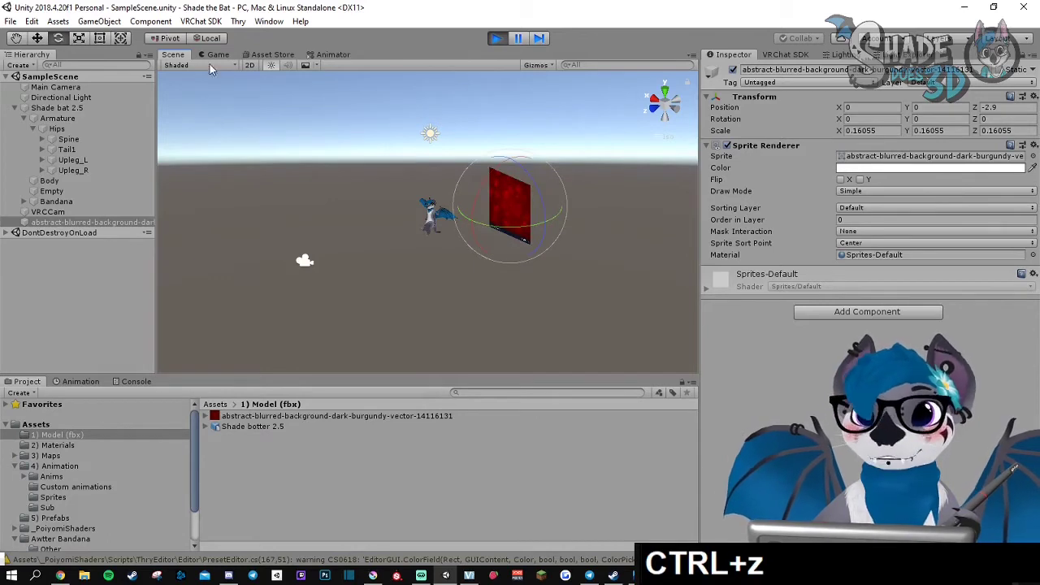
Enlarge the background sprite until it fills VRCCam's view behind the avatar, and check the upload preview image
left_click(48, 211)
right_click_drag(411, 275, 480, 257)
left_click(492, 213)
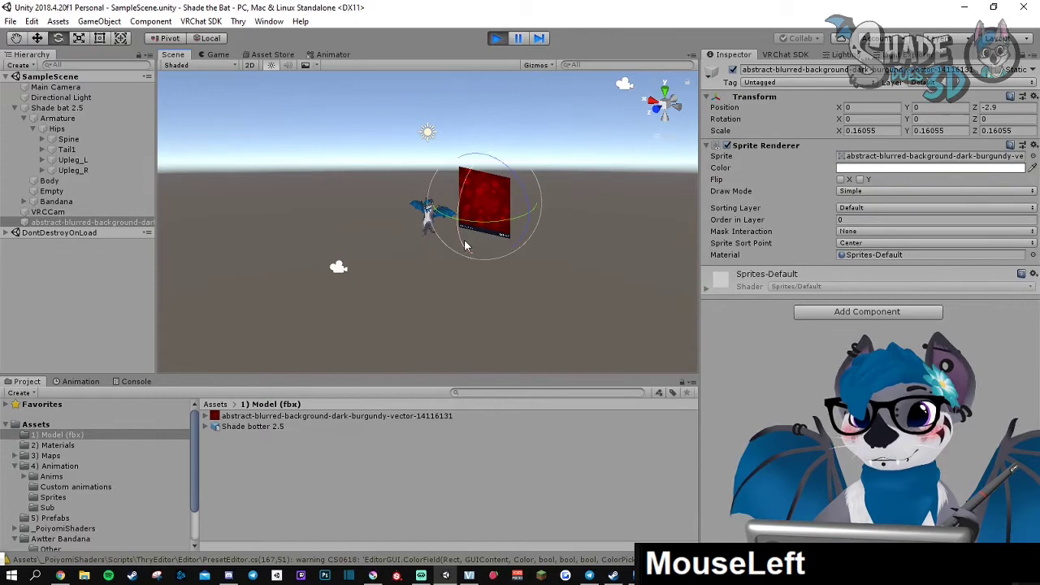
key("s")
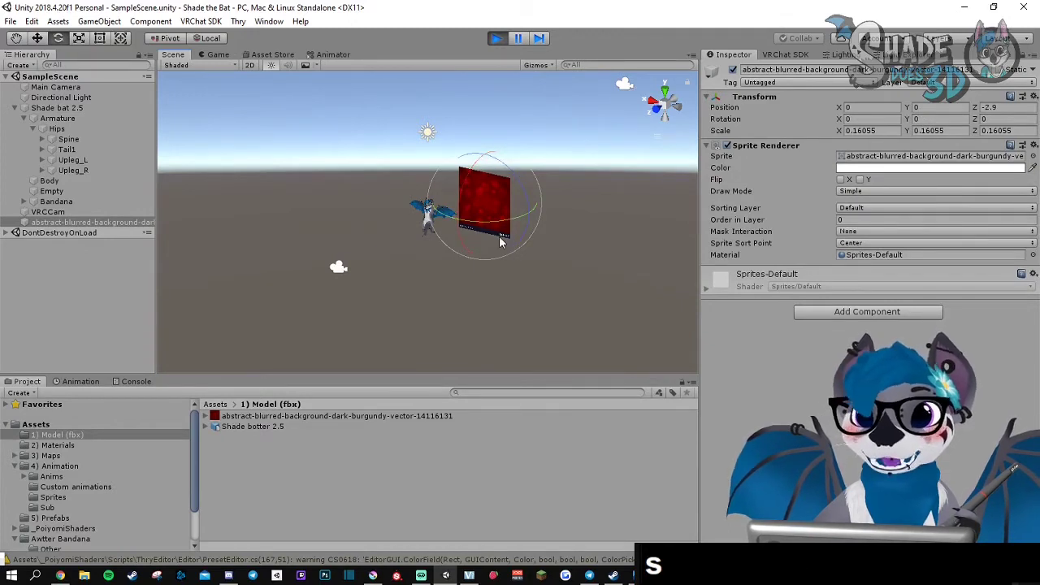
key("r")
left_click_drag(488, 204, 553, 256)
left_click(338, 267)
right_click_drag(338, 267, 555, 275)
scroll(429, 281, "up", 2)
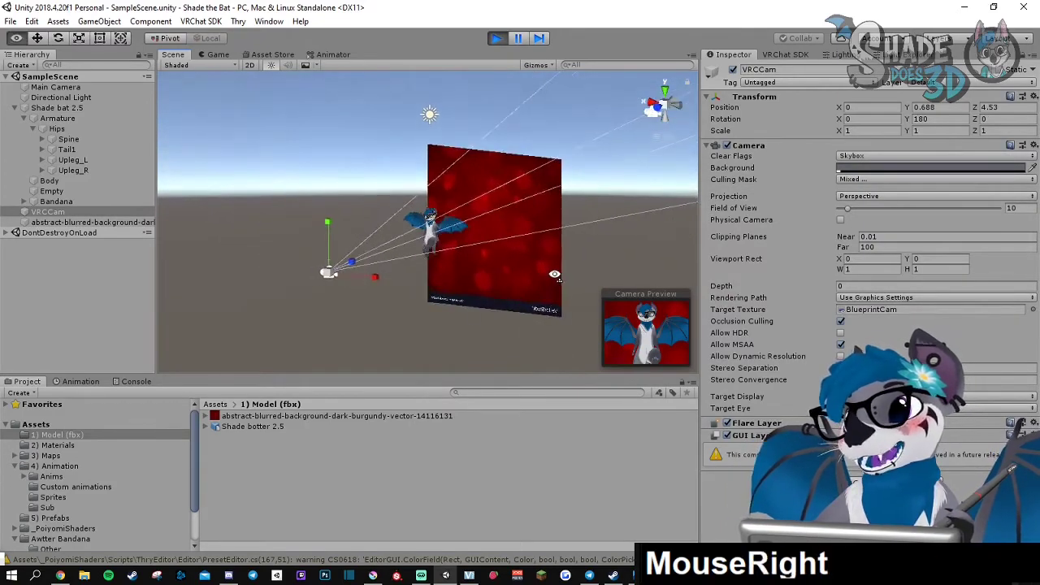
left_click(217, 56)
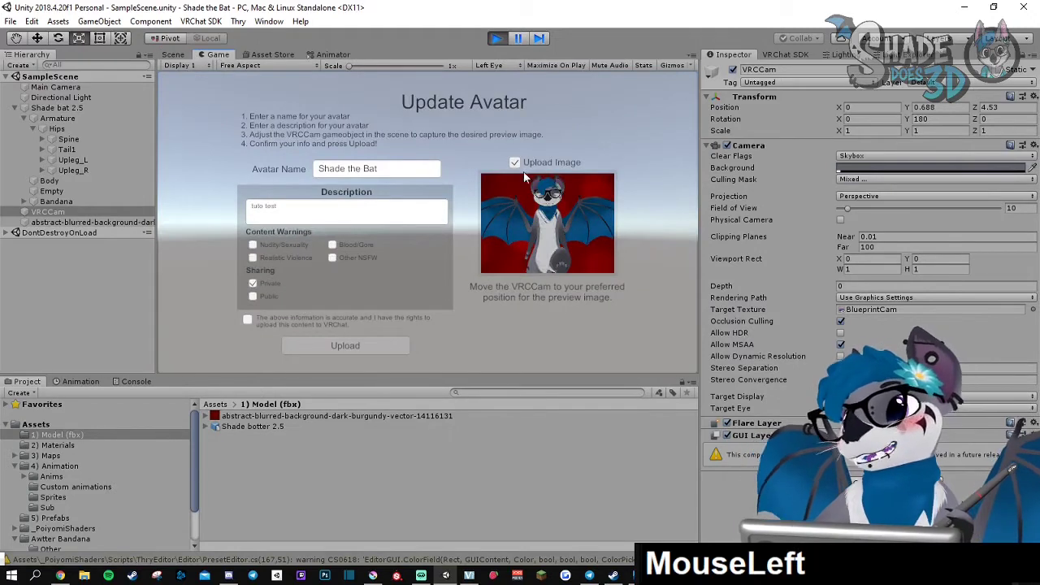